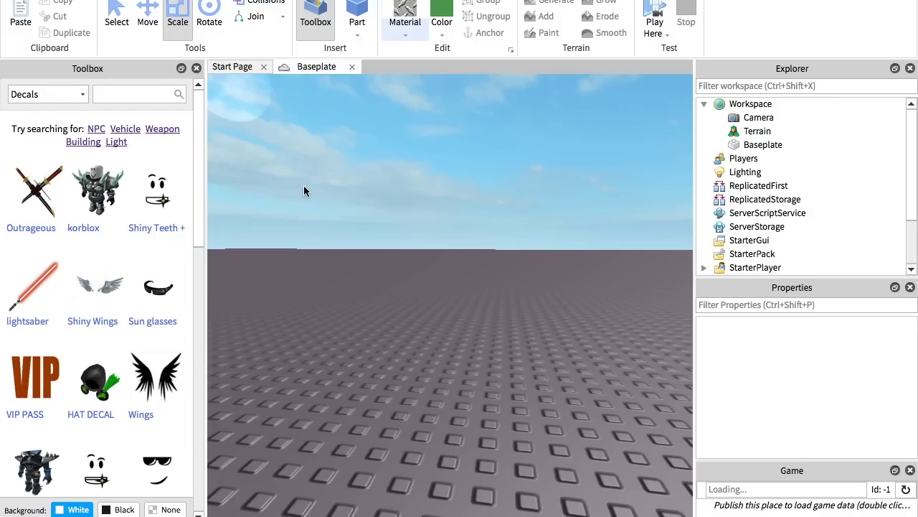
left_click_drag(371, 219, 520, 316)
right_click_drag(478, 222, 479, 222)
key("s")
key("w")
key("s")
key("w")
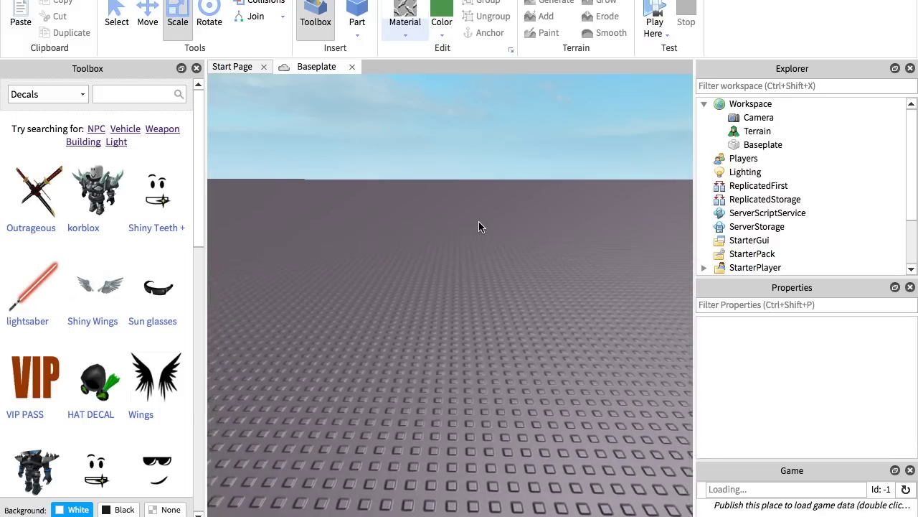
Step: Insert a new block part on the baseplate
right_click_drag(480, 223, 479, 287)
scroll(479, 223, "up", 5)
scroll(480, 223, "down", 6)
scroll(480, 222, "up", 2)
scroll(479, 223, "up", 3)
scroll(479, 222, "down", 3)
scroll(479, 223, "up", 4)
scroll(480, 222, "down", 3)
left_click(343, 13)
scroll(379, 174, "down", 3)
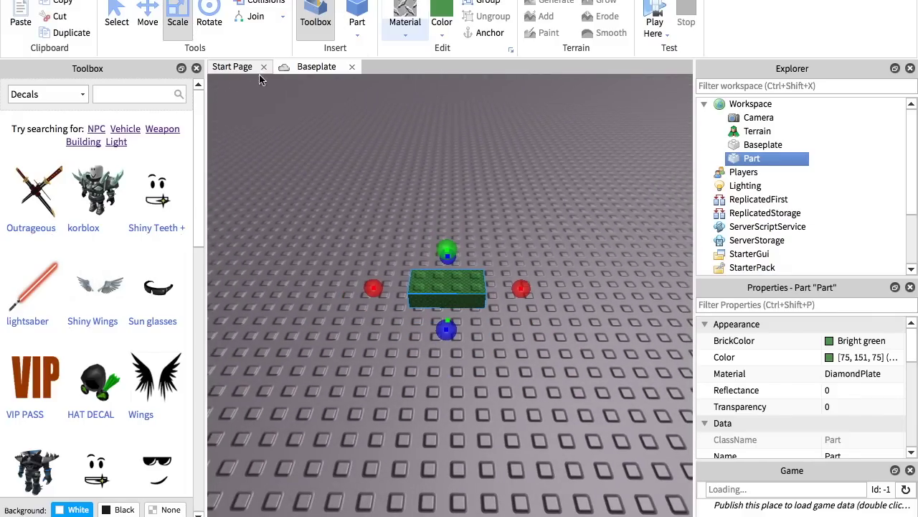
Step: Set the new part's colour to New Yeller and its material to Marble
left_click(442, 21)
left_click(459, 158)
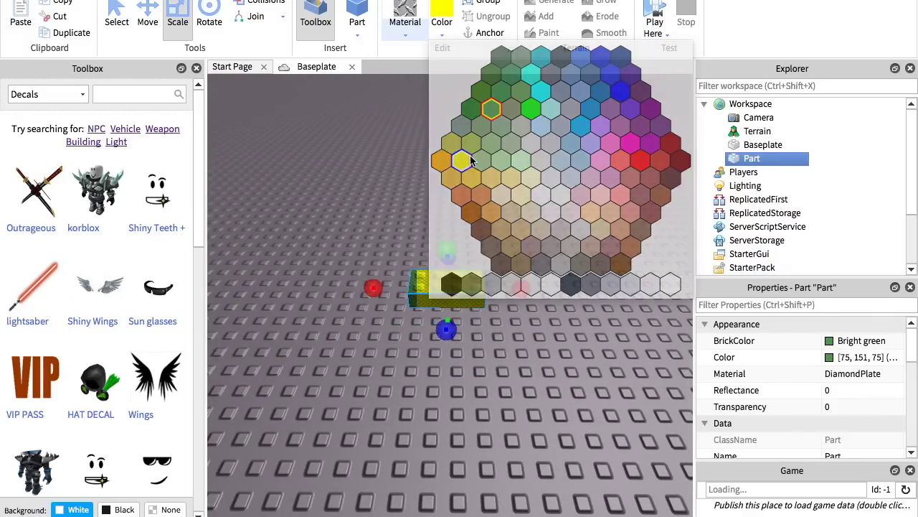
left_click(405, 21)
left_click(424, 309)
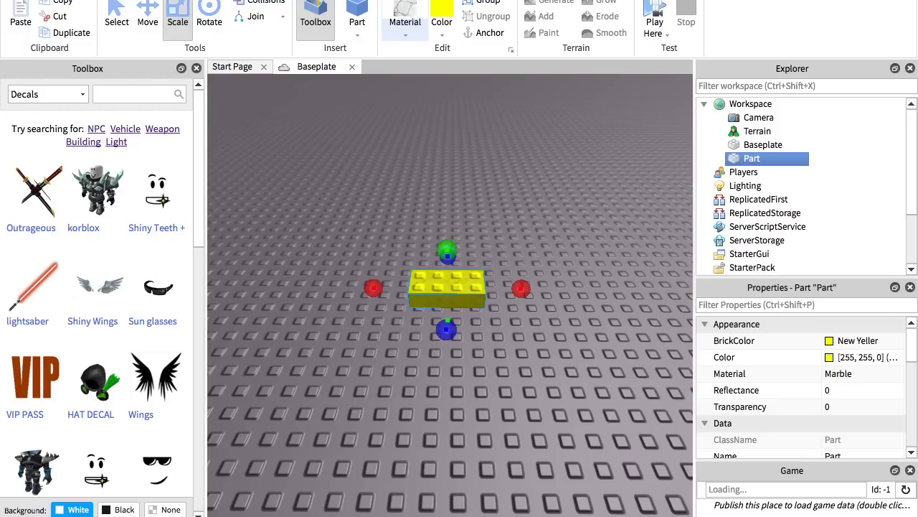
Step: Scale the yellow part into a wide, tall and thin upright wall, and deselect it
left_click_drag(520, 288, 651, 288)
left_click_drag(523, 332, 517, 314)
left_click_drag(512, 235, 528, 117)
left_click(554, 391)
Step: Examine the yellow wall on the baseplate from several distances and angles
right_click_drag(556, 410, 557, 409)
scroll(557, 410, "down", 4)
scroll(557, 410, "up", 4)
scroll(523, 291, "down", 3)
scroll(543, 211, "up", 3)
scroll(510, 282, "down", 3)
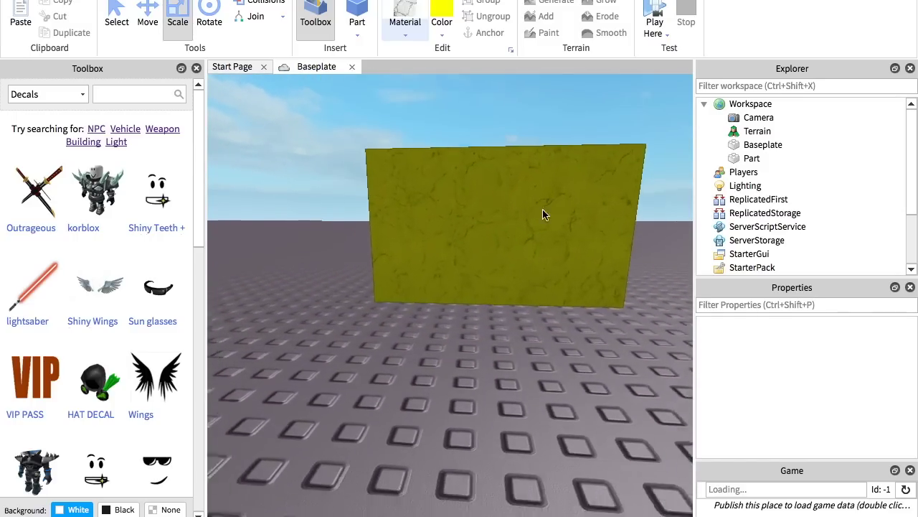
scroll(504, 285, "down", 3)
scroll(562, 280, "up", 4)
scroll(564, 279, "down", 2)
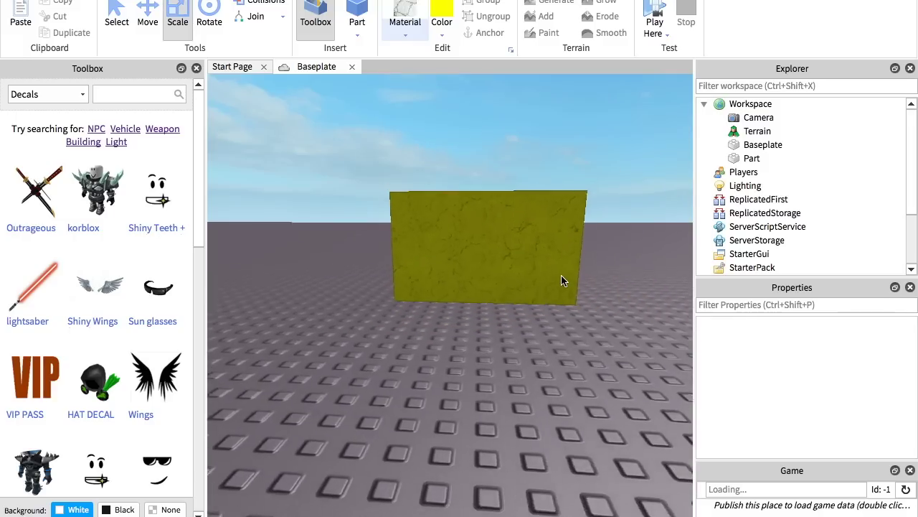
right_click_drag(564, 279, 562, 276)
scroll(562, 276, "up", 2)
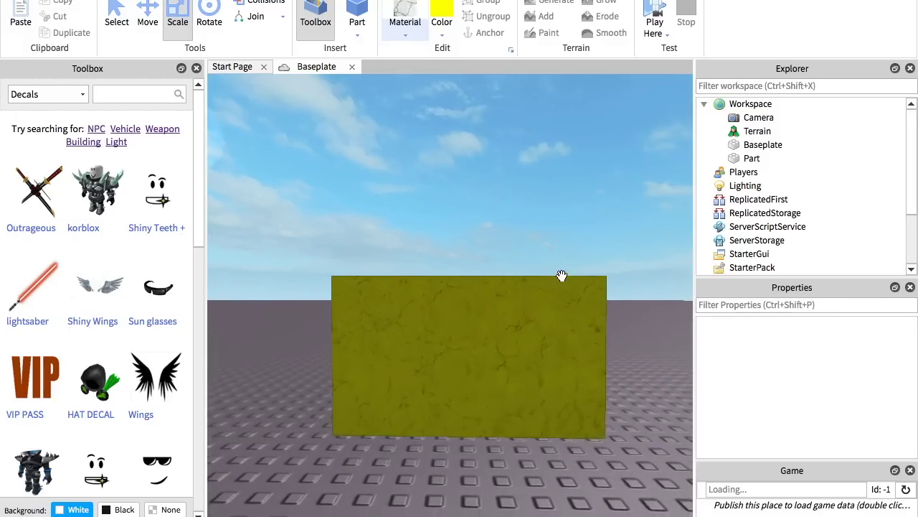
scroll(562, 275, "up", 2)
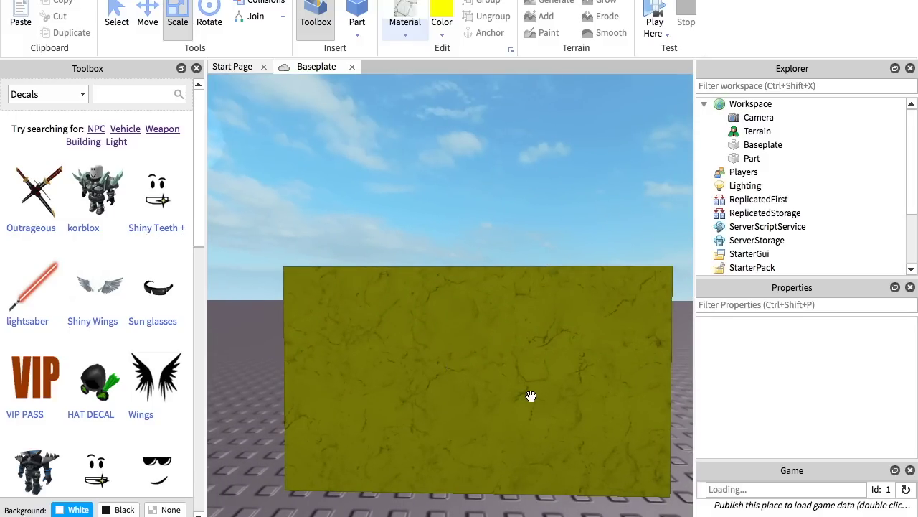
scroll(531, 395, "down", 4)
scroll(445, 394, "up", 4)
scroll(443, 391, "down", 4)
scroll(443, 391, "up", 3)
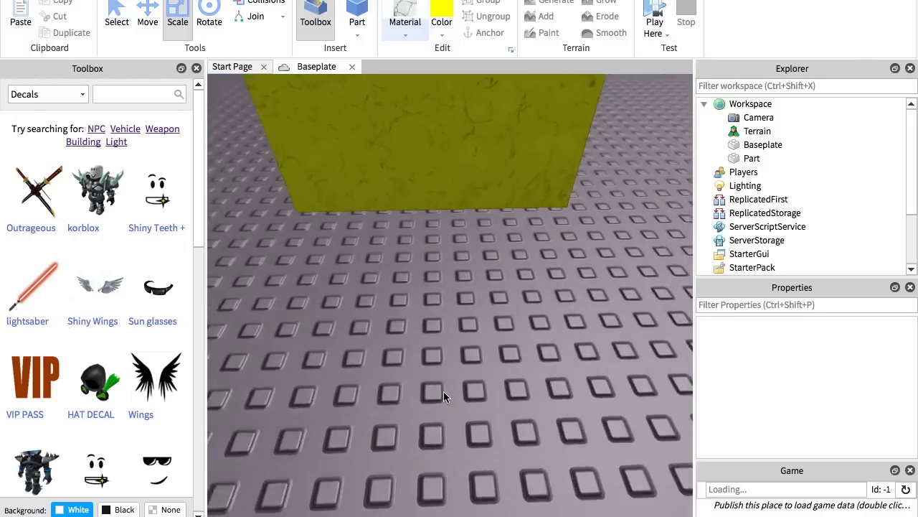
scroll(442, 388, "down", 4)
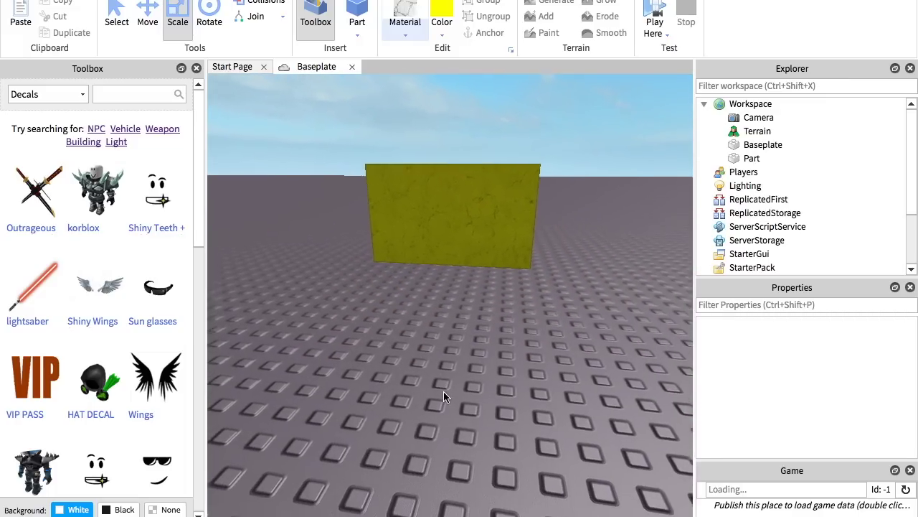
right_click(444, 391)
left_click(285, 338)
scroll(574, 344, "up", 3)
scroll(521, 311, "down", 3)
scroll(519, 311, "up", 3)
scroll(519, 311, "down", 2)
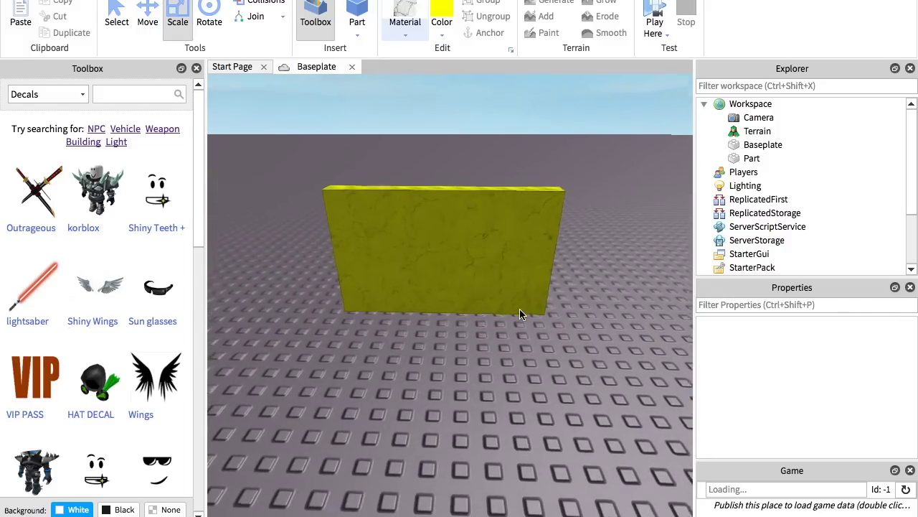
scroll(507, 308, "up", 2)
scroll(508, 307, "down", 3)
Step: Insert a SurfaceGui object into the yellow wall part
left_click(494, 190)
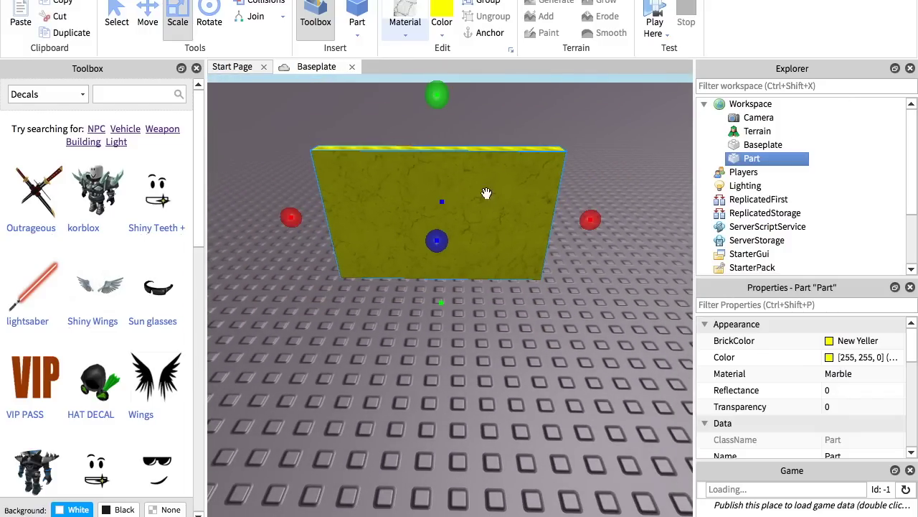
right_click(764, 164)
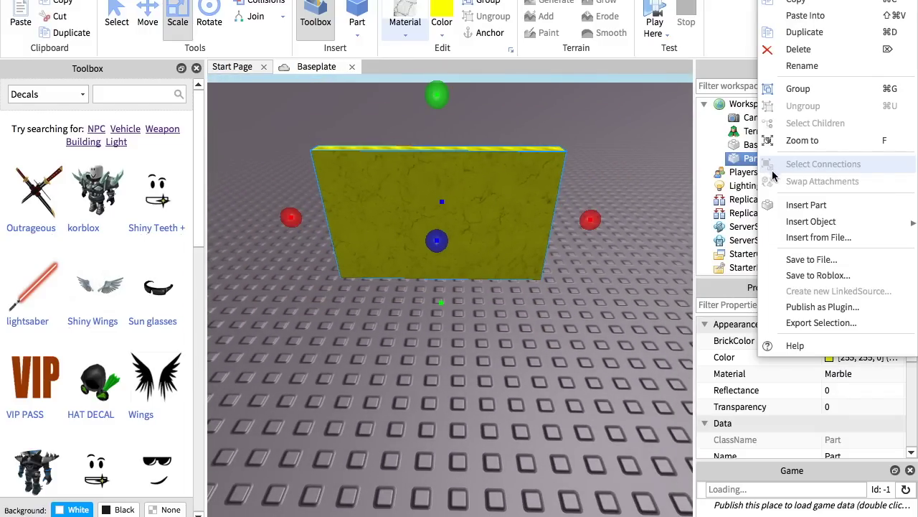
mouse_move(812, 225)
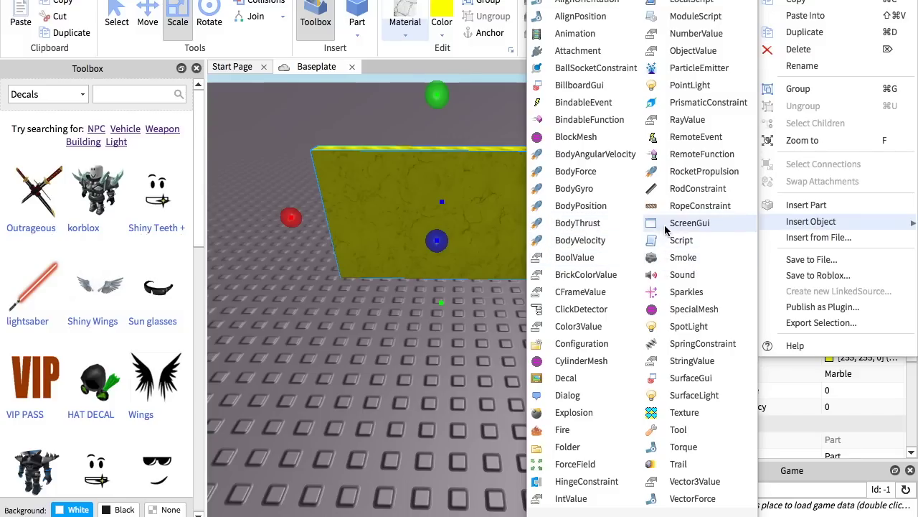
left_click(692, 380)
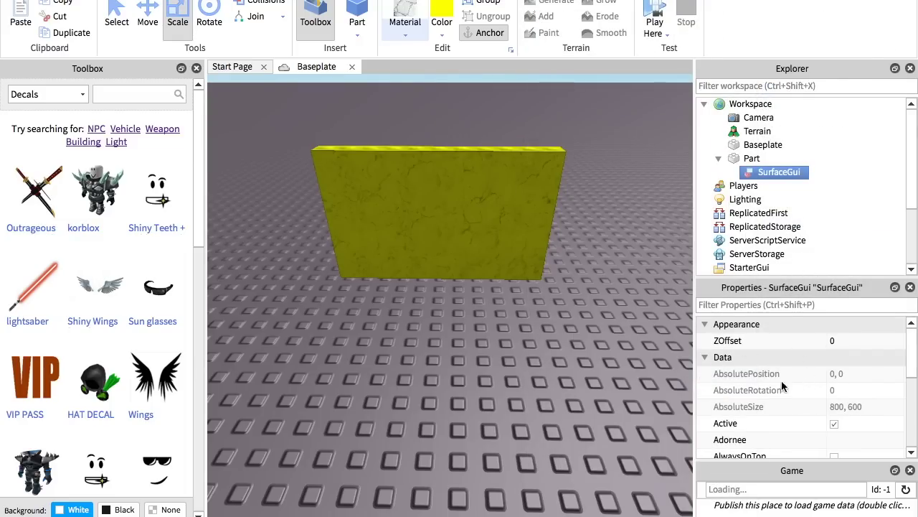
Step: Insert a TextLabel object into the wall's SurfaceGui
right_click(752, 172)
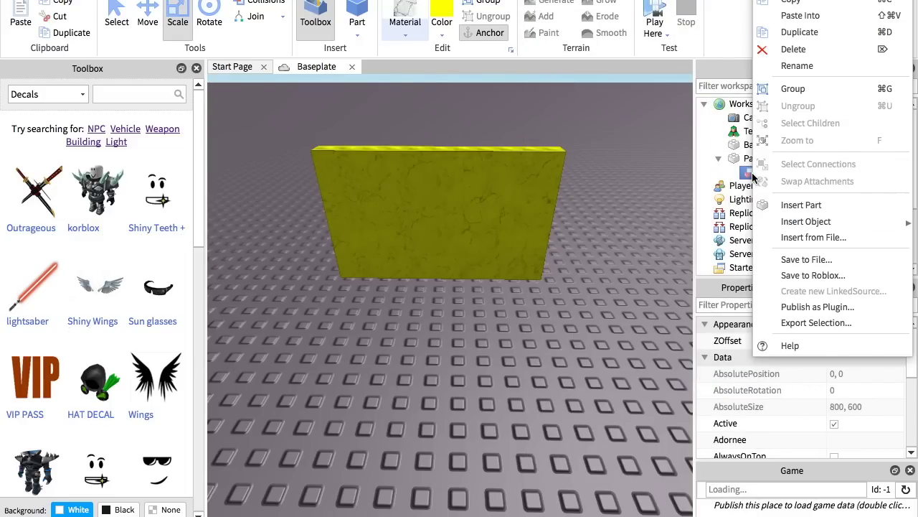
mouse_move(805, 223)
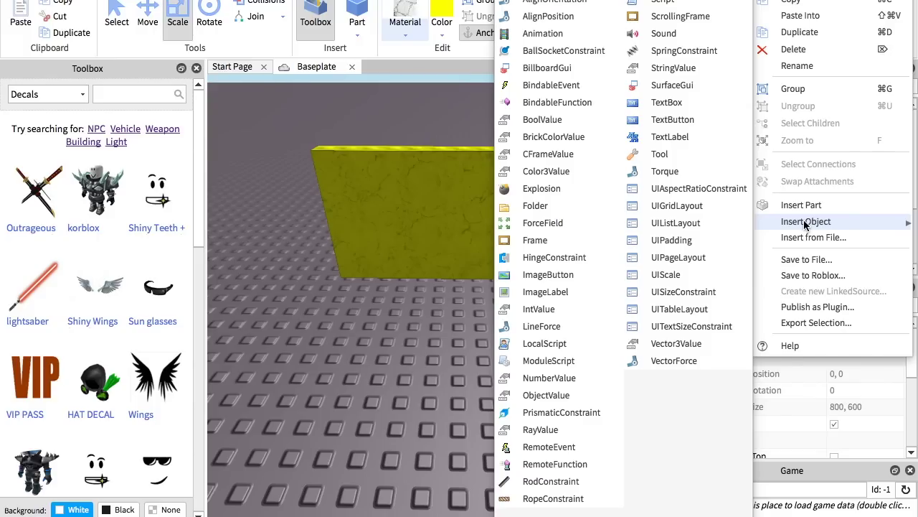
left_click(679, 137)
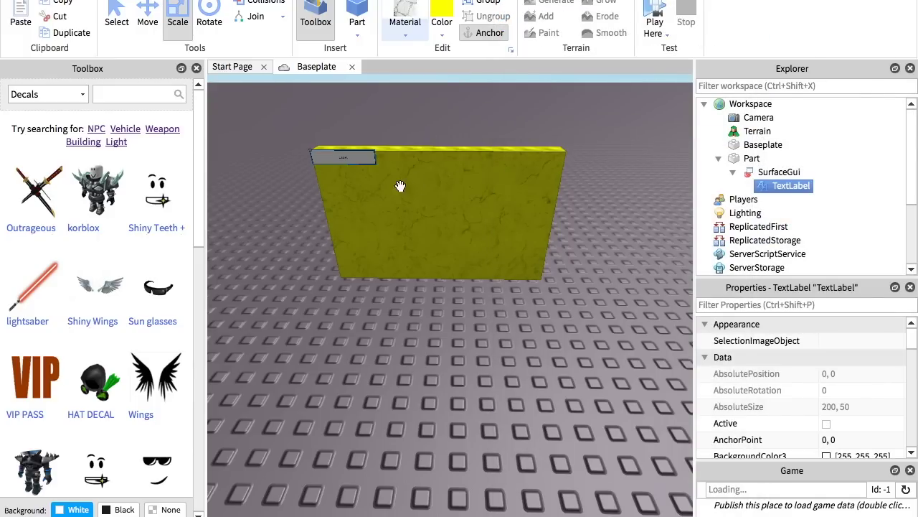
Step: Set the TextLabel's Size to {1, 0},{1, 0} so that it fills the wall's whole face
key("f")
right_click(506, 199)
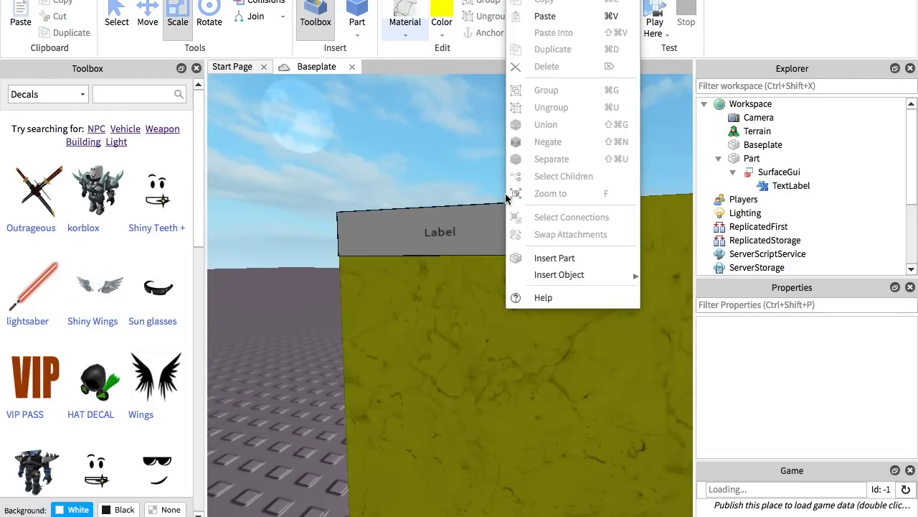
left_click(366, 151)
scroll(464, 201, "down", 3)
right_click_drag(466, 201, 535, 224)
left_click(765, 185)
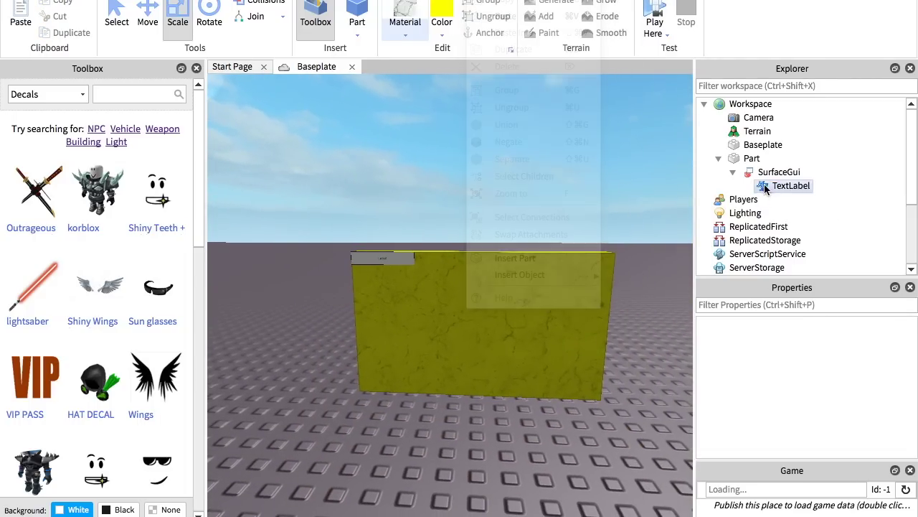
left_click(784, 185)
scroll(775, 384, "down", 4)
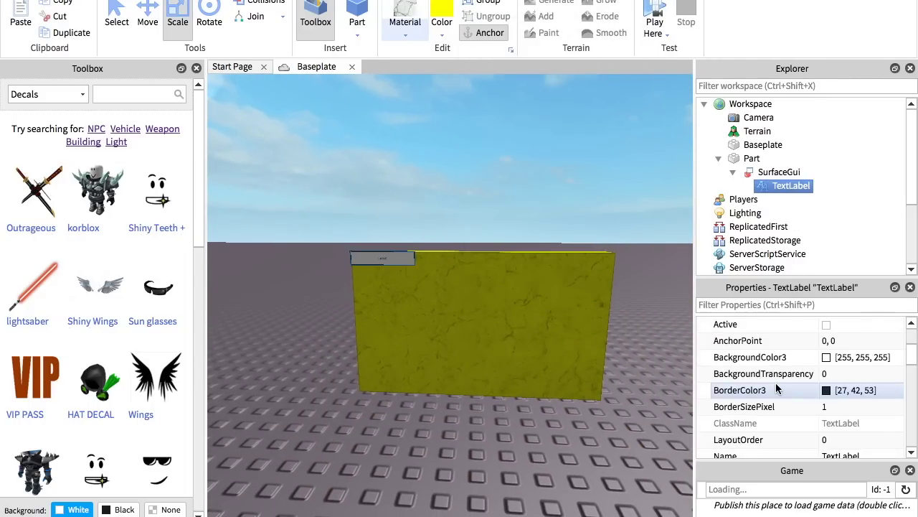
scroll(775, 387, "down", 1)
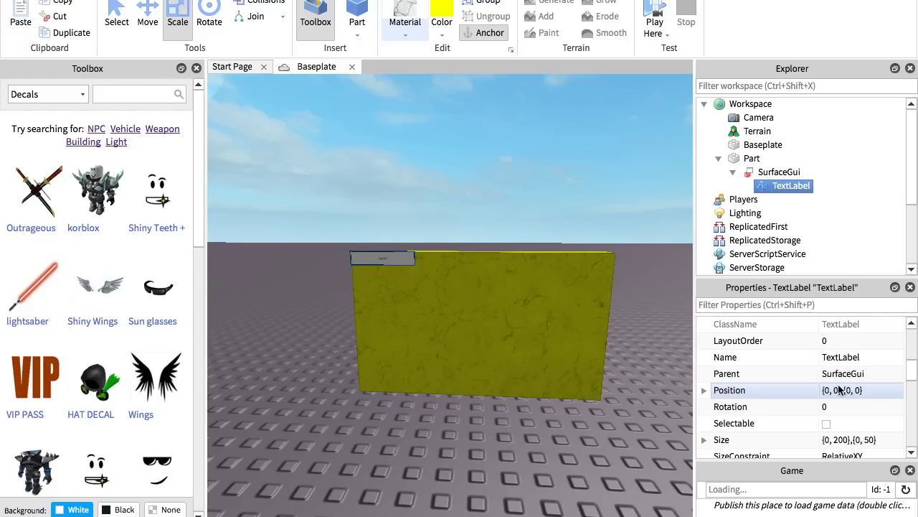
scroll(859, 393, "down", 1)
left_click(827, 391)
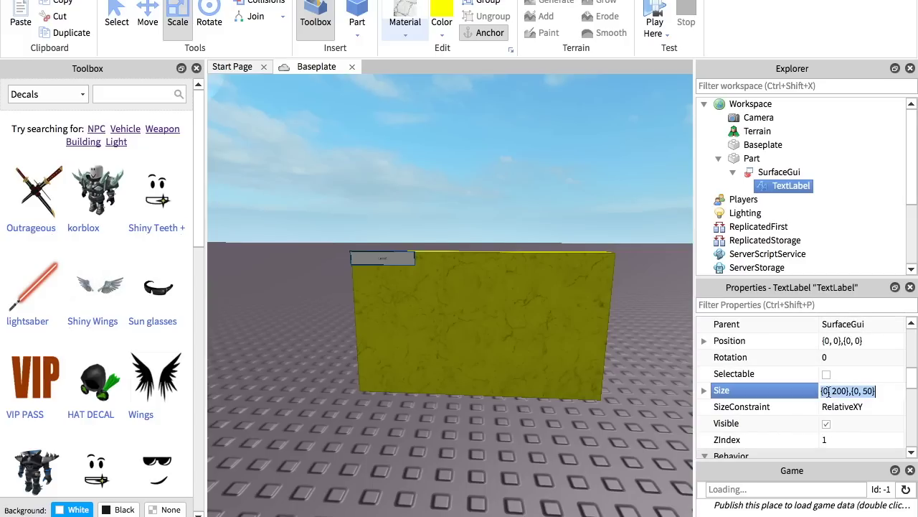
key("BackSpace")
type("1")
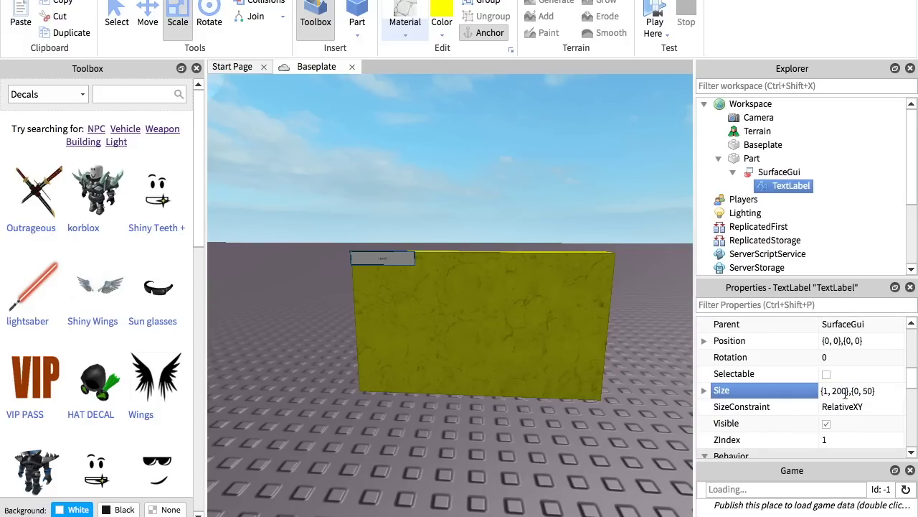
key("BackSpace")
key("BackSpace")
left_click(851, 390)
key("BackSpace")
type("1")
key("Return")
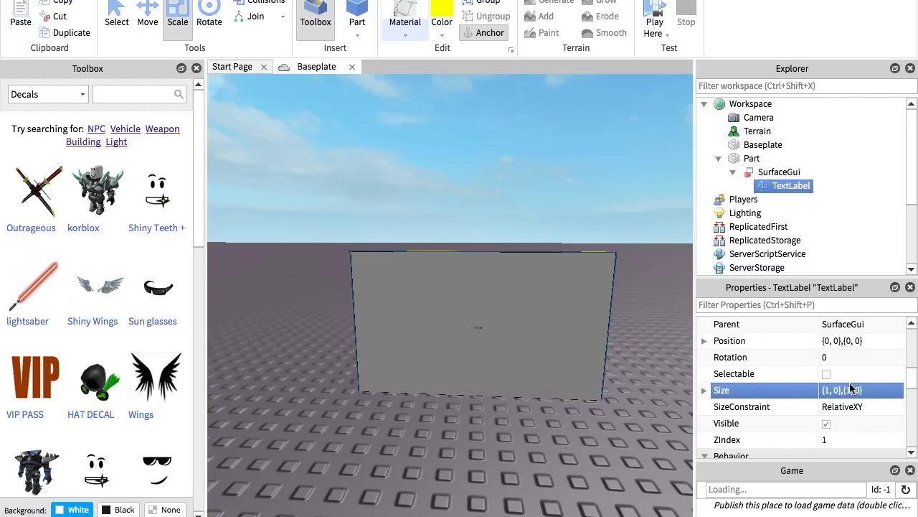
Step: Turn on TextScaled for the TextLabel
scroll(846, 381, "down", 6)
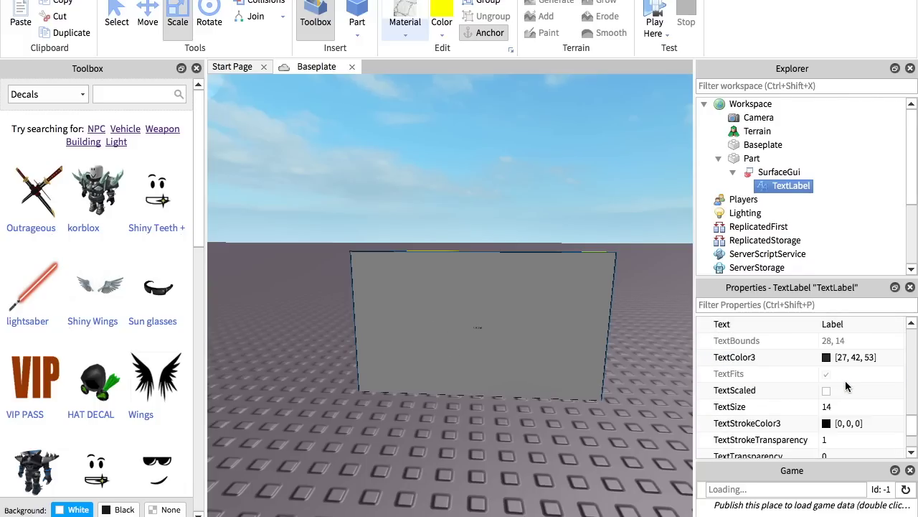
scroll(846, 386, "down", 1)
scroll(818, 426, "down", 1)
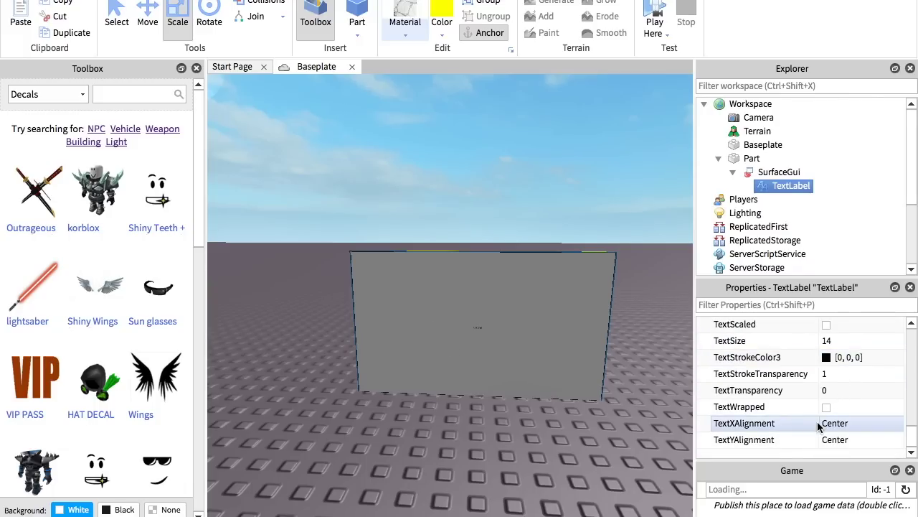
scroll(822, 416, "up", 1)
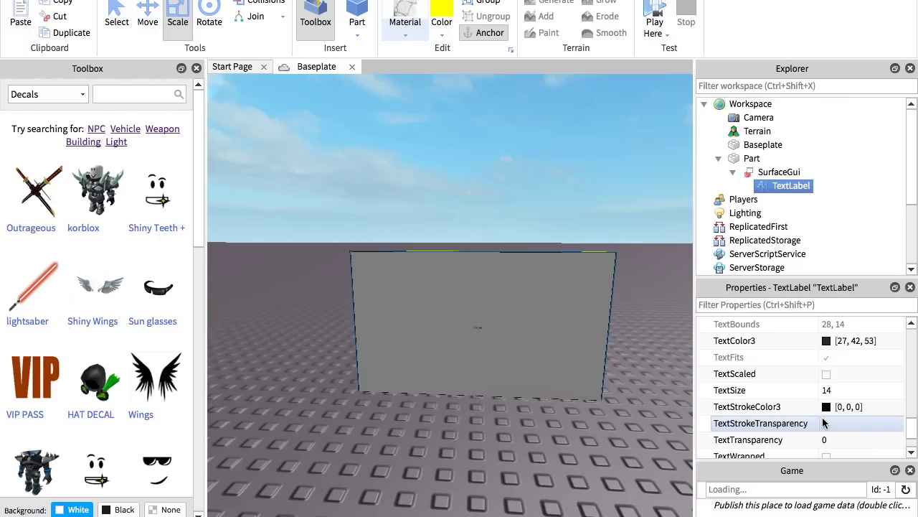
left_click(826, 374)
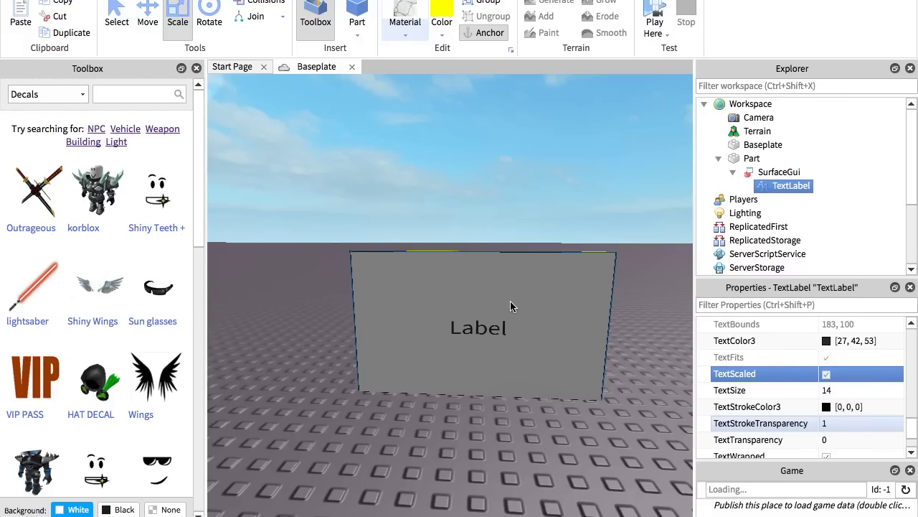
Step: Set the TextLabel's TextSize to 20
scroll(839, 397, "up", 1)
scroll(810, 361, "down", 2)
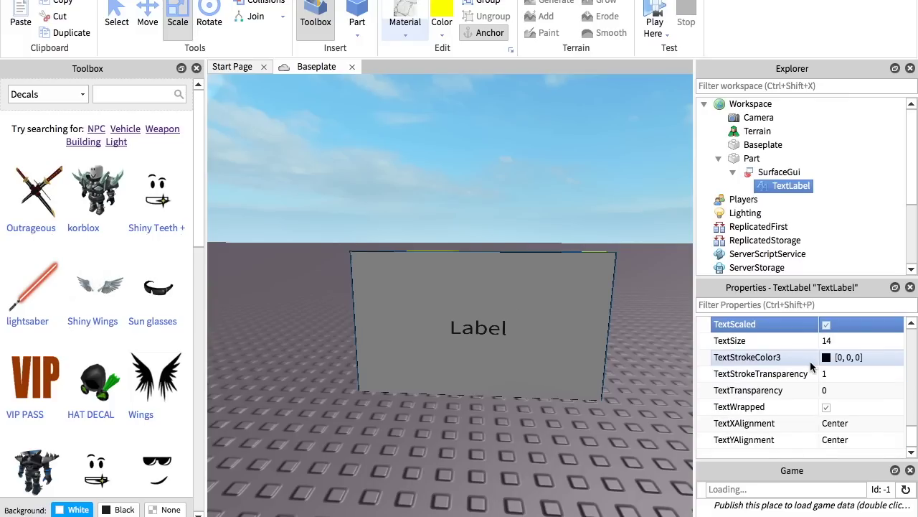
scroll(825, 370, "up", 2)
scroll(870, 389, "up", 1)
scroll(870, 391, "down", 1)
scroll(870, 388, "down", 1)
left_click(856, 393)
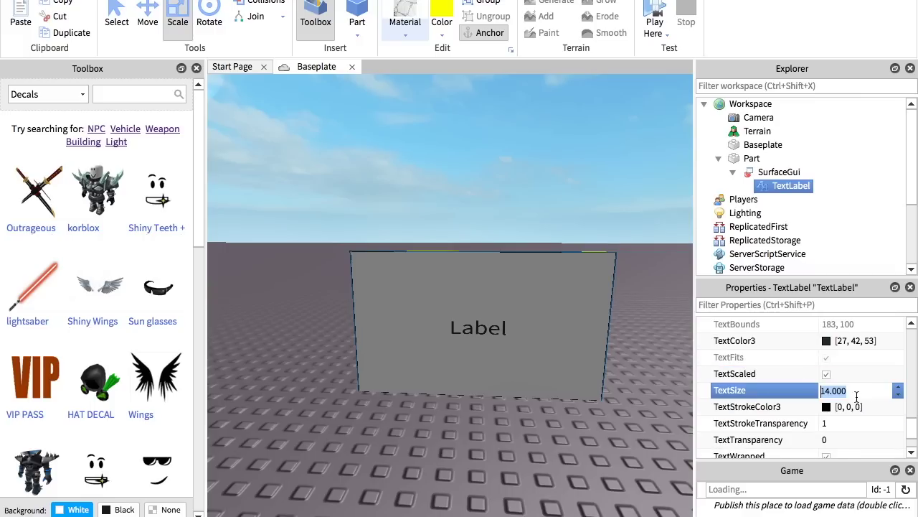
key("BackSpace")
key("Return")
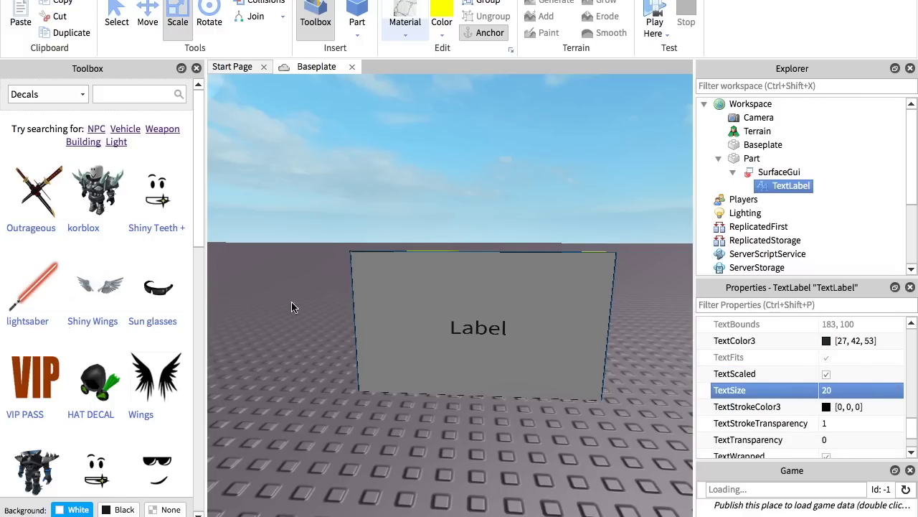
Step: Change the TextLabel's Text to "Hello"
left_click(562, 439)
left_click(794, 188)
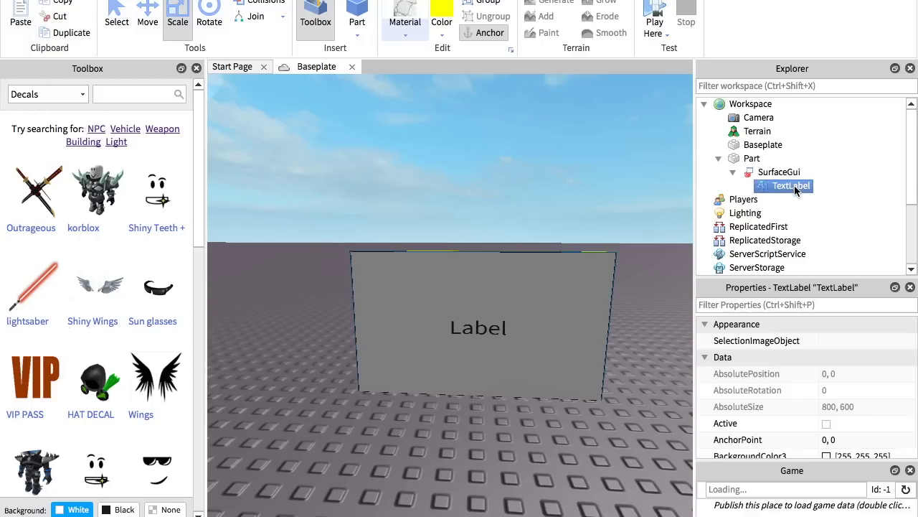
scroll(789, 344, "down", 10)
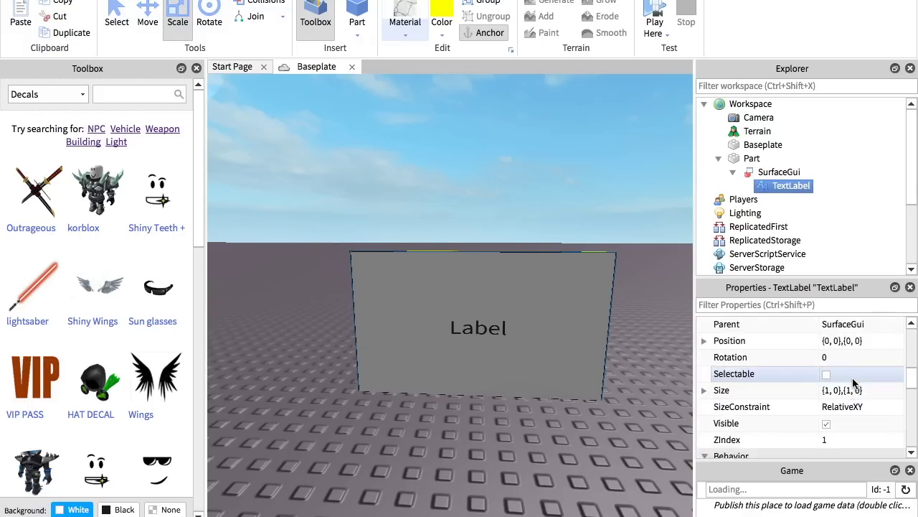
scroll(845, 350, "down", 2)
left_click(860, 324)
key("BackSpace")
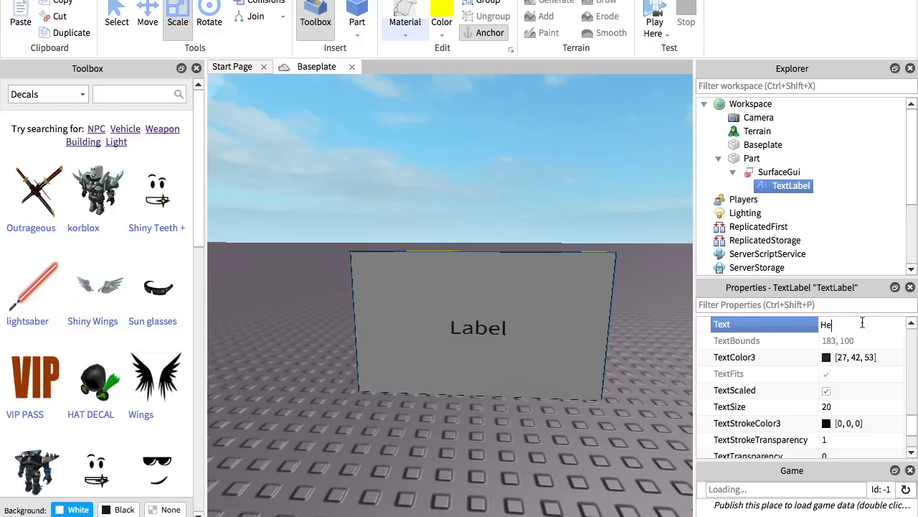
key("Return")
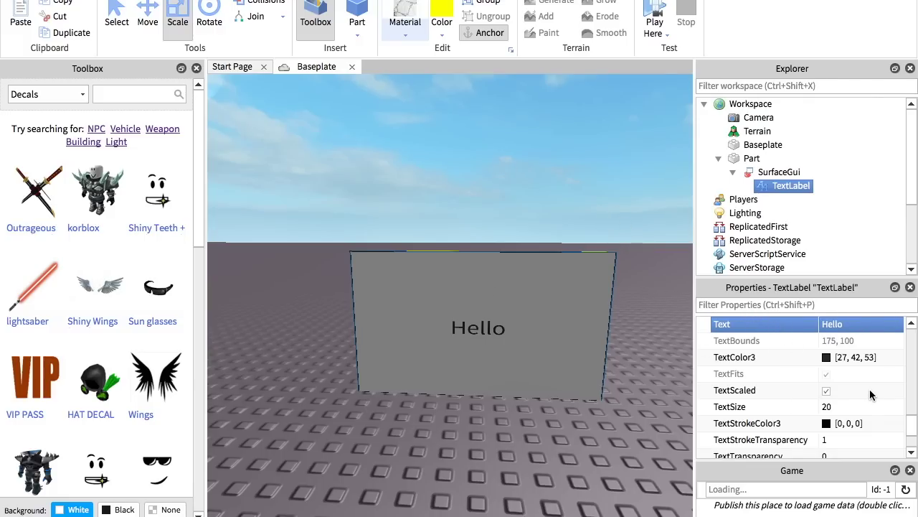
Step: Set the TextLabel's BackgroundTransparency to 1 so that the marble wall shows behind the text
scroll(870, 389, "up", 10)
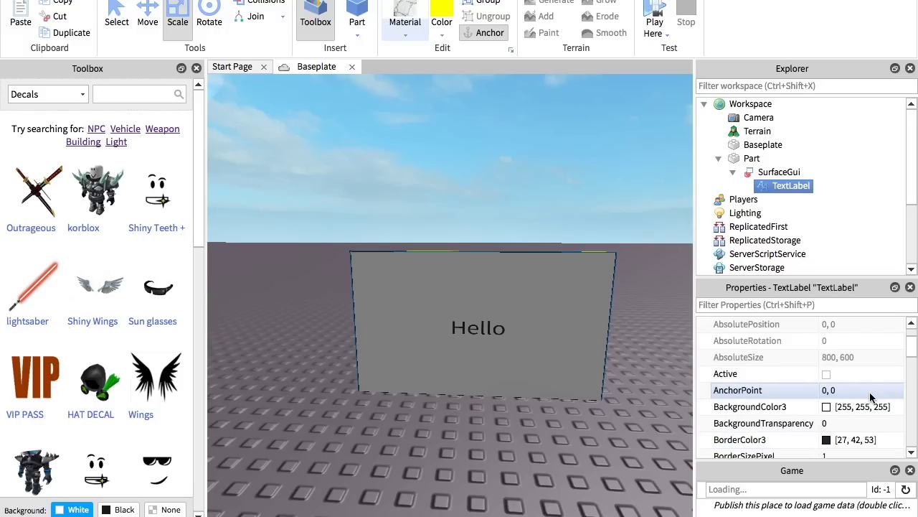
left_click(835, 425)
type("1")
key("Return")
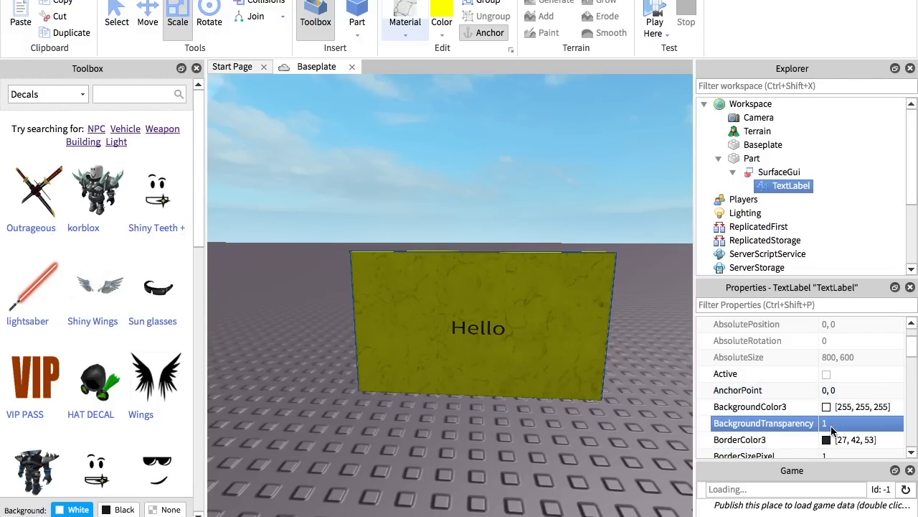
left_click(546, 438)
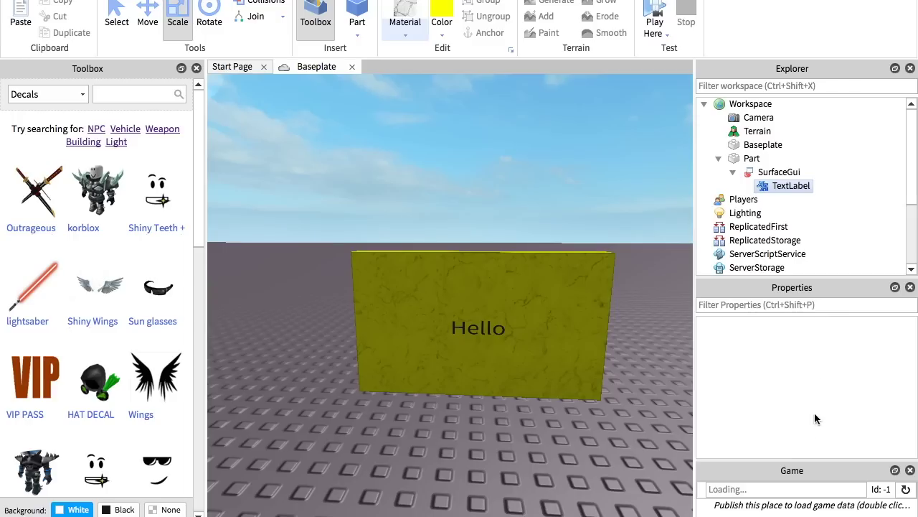
Step: Try several fonts on the TextLabel and settle on Legacy
left_click(800, 186)
scroll(839, 331, "down", 10)
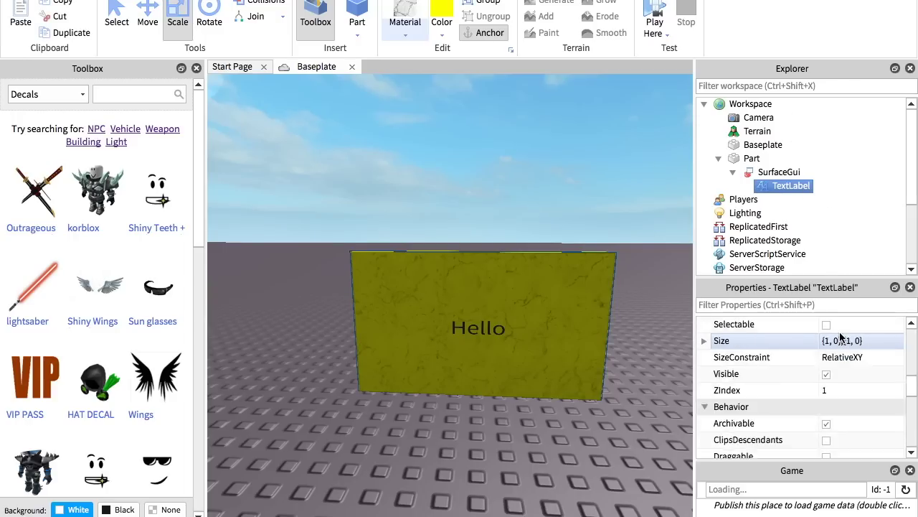
scroll(842, 337, "down", 3)
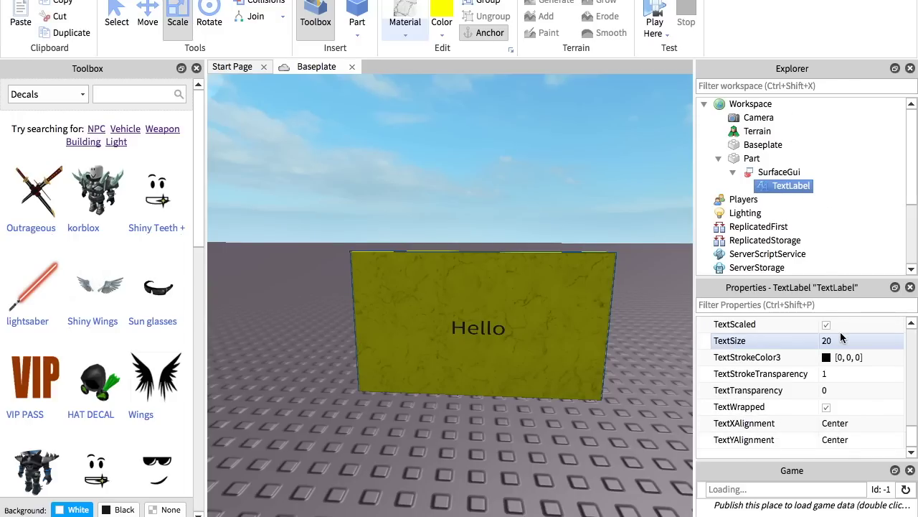
scroll(841, 338, "up", 3)
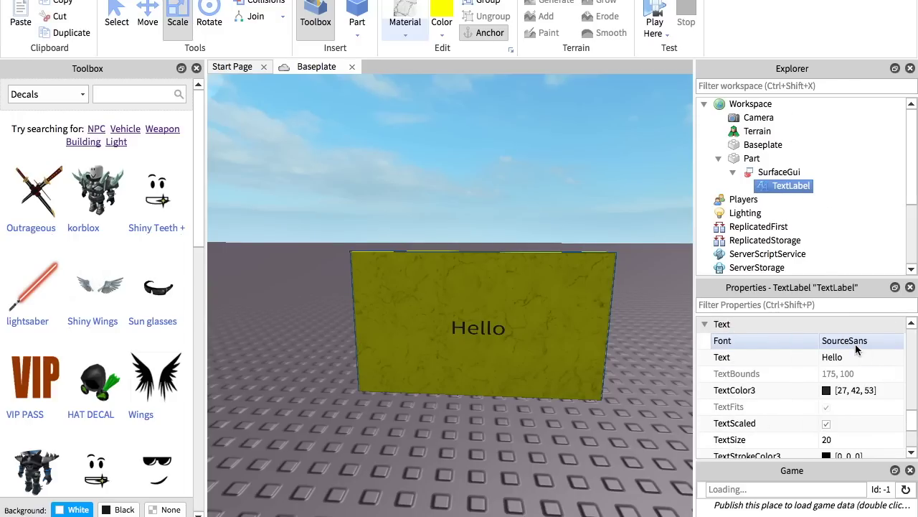
left_click(856, 347)
left_click(856, 347)
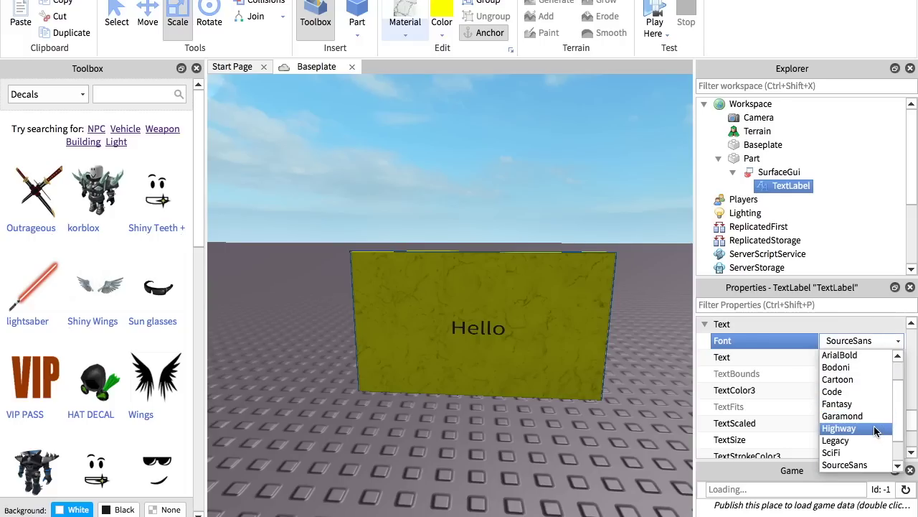
left_click(871, 452)
left_click(878, 340)
left_click(878, 386)
left_click(861, 345)
left_click(866, 416)
left_click(866, 341)
left_click(870, 439)
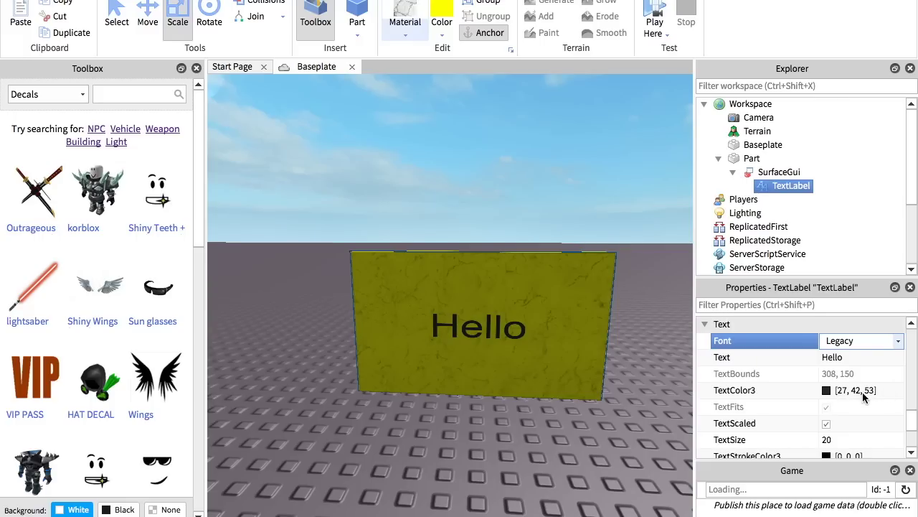
Step: Set the TextLabel's TextColor3 to a muted red, [175, 87, 73]
left_click(825, 390)
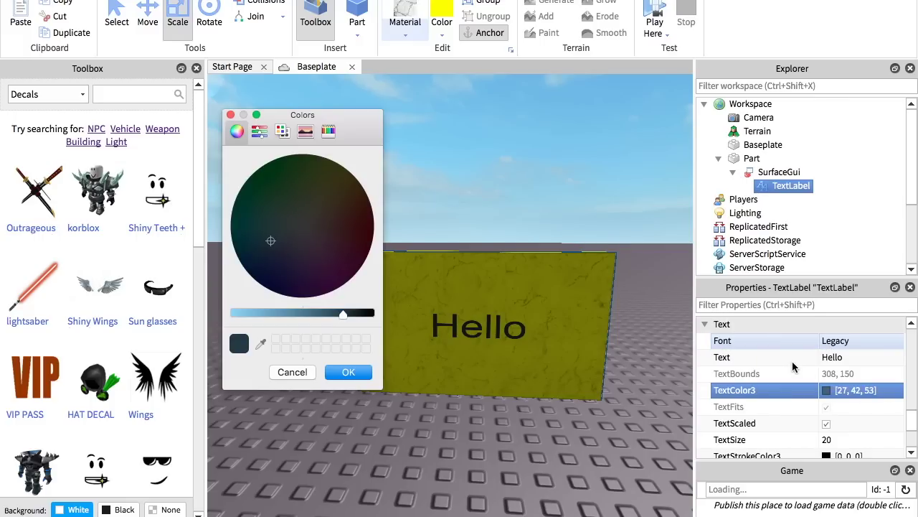
left_click_drag(344, 315, 291, 314)
left_click(337, 246)
left_click_drag(338, 246, 330, 226)
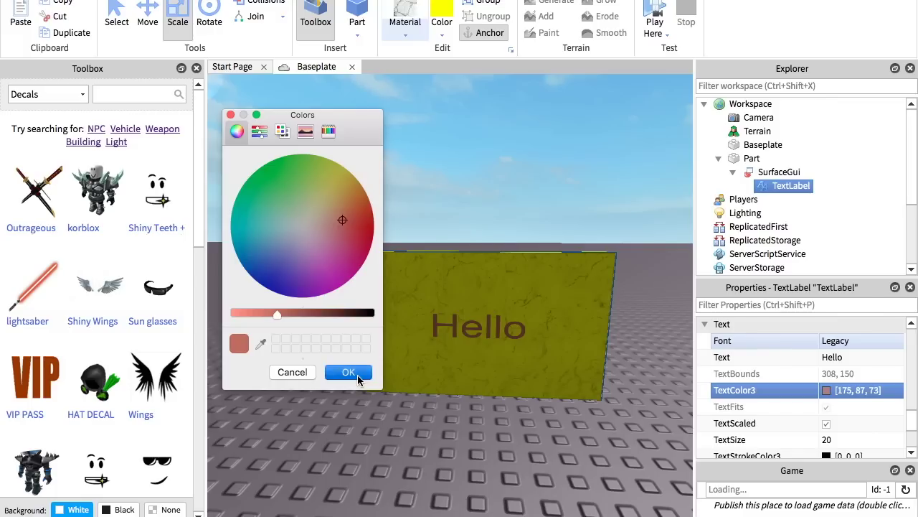
left_click(349, 372)
left_click(422, 434)
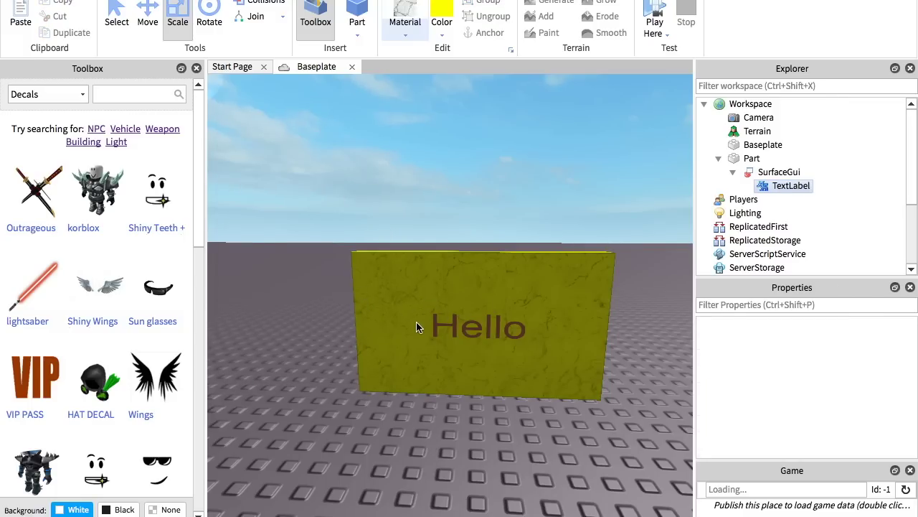
Step: Scale the wall part up in width and height to make the sign much larger
scroll(416, 327, "down", 3)
left_click(459, 316)
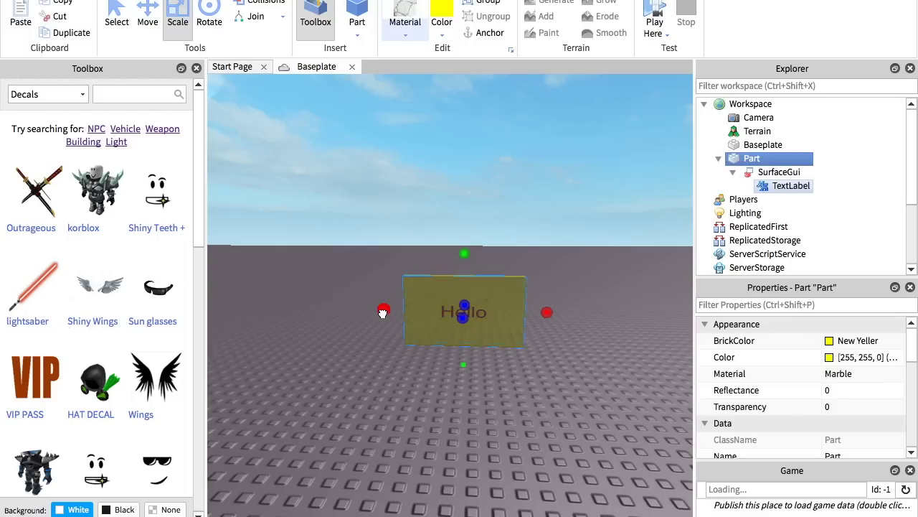
left_click_drag(382, 312, 238, 307)
left_click_drag(381, 254, 394, 127)
left_click_drag(550, 253, 577, 260)
left_click(593, 386)
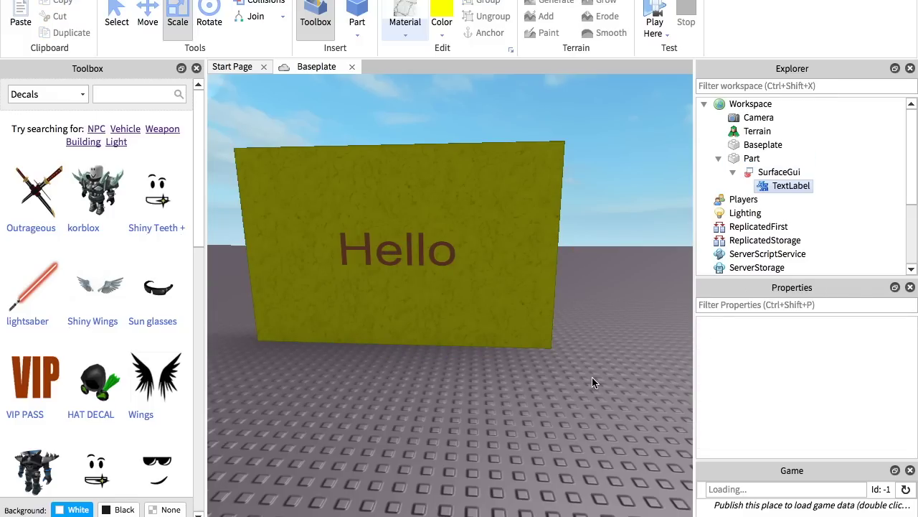
Step: Examine the enlarged wall sign and its text from nearer and farther viewpoints
key("w")
key("a")
key("d")
key("w")
key("w")
key("s")
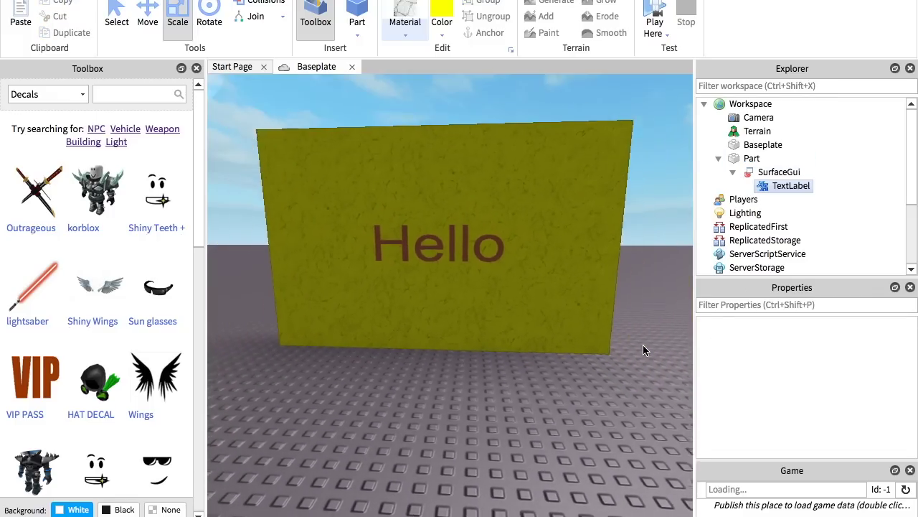
key("w")
key("w")
key("s")
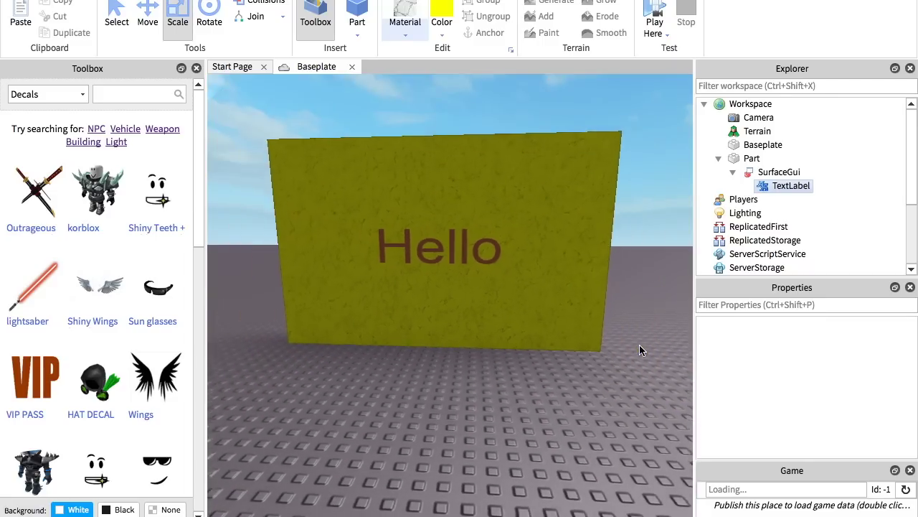